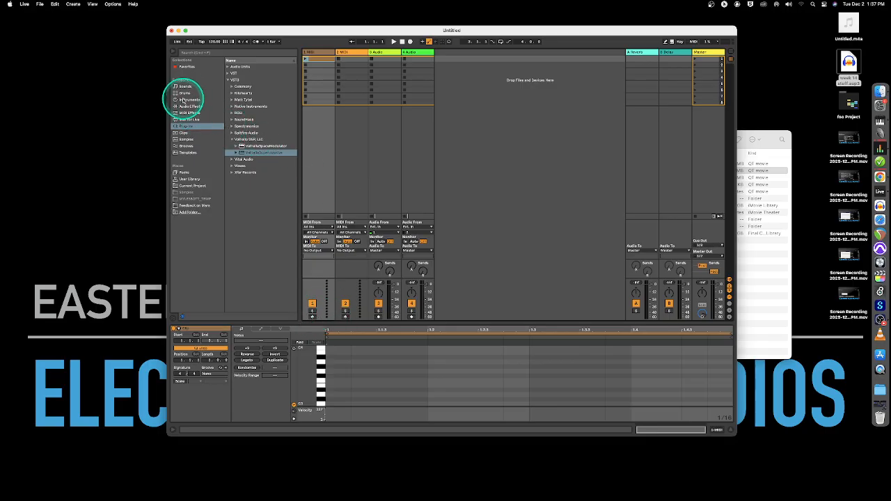
Load the Babylon Bells preset from Instruments > Mallets onto track 1 and arm it
{"action": "left_click", "coordinate": [185, 100]}
{"action": "left_click", "coordinate": [231, 93]}
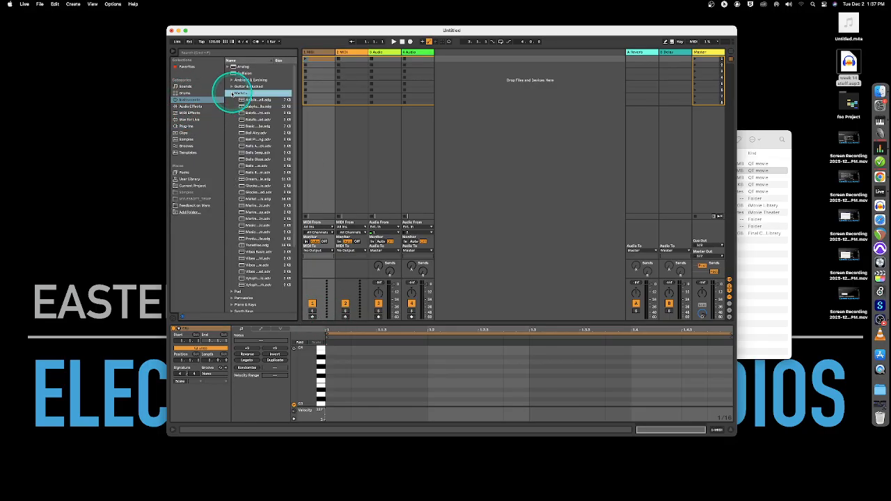
{"action": "left_click_drag", "start_coordinate": [240, 105], "coordinate": [320, 64]}
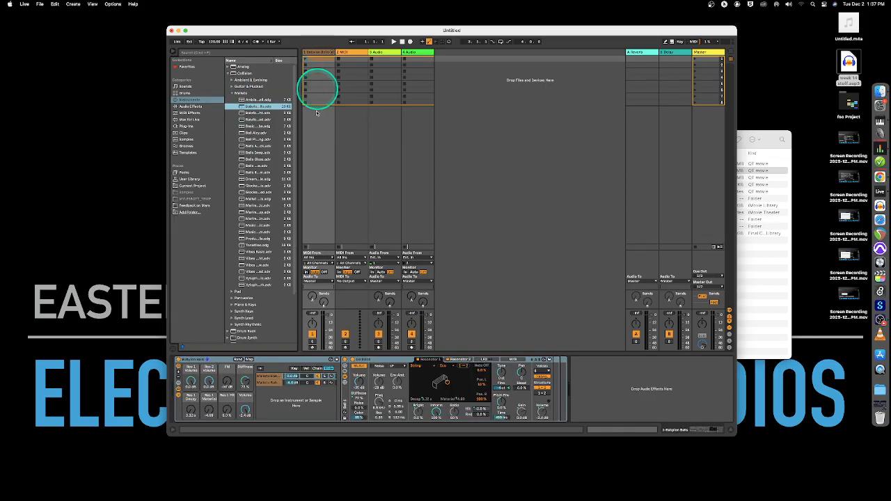
{"action": "left_click", "coordinate": [311, 345]}
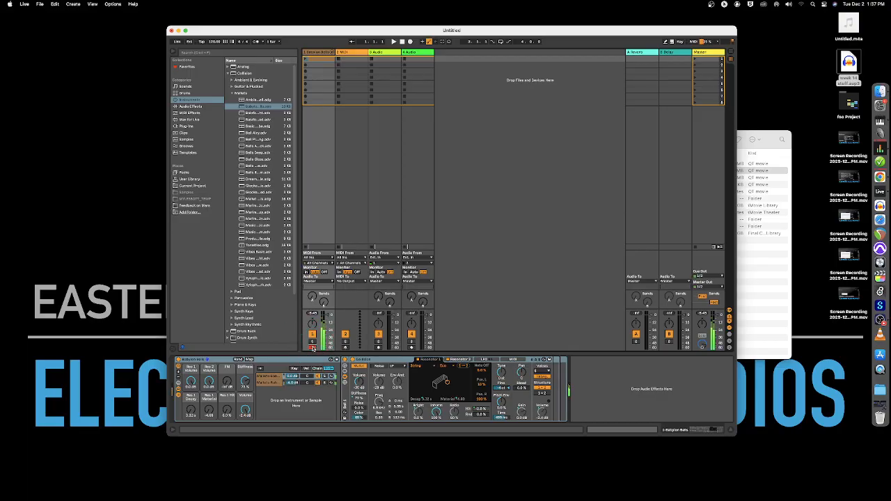
Create an empty MIDI clip in track 1's first slot, enlarge its note editor and set the tempo to 80 BPM
{"action": "double_click", "coordinate": [318, 59]}
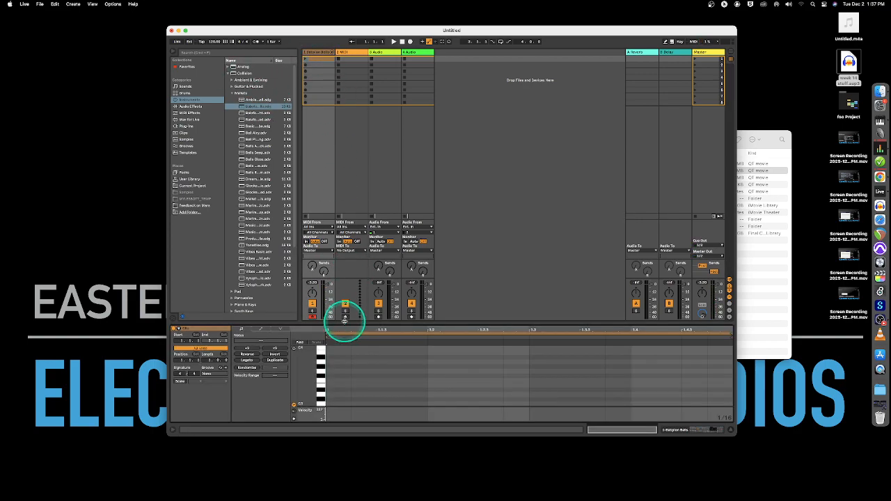
{"action": "left_click_drag", "start_coordinate": [344, 318], "coordinate": [344, 265]}
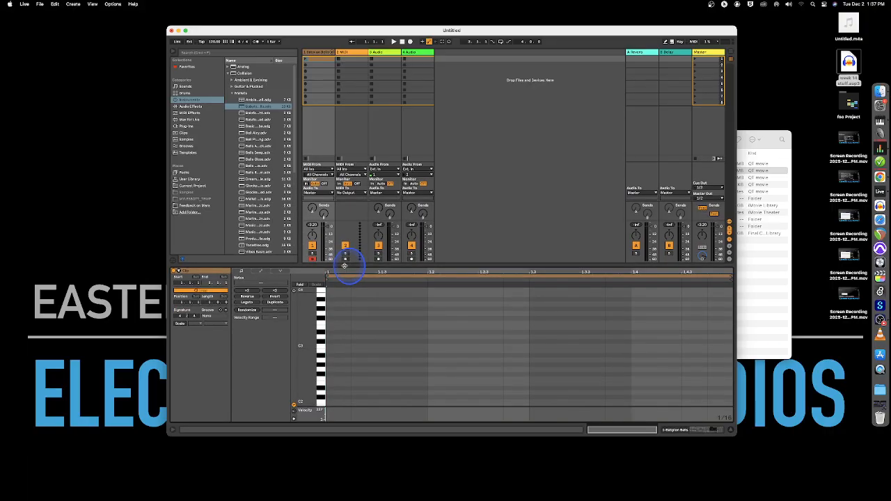
{"action": "left_click", "coordinate": [316, 59]}
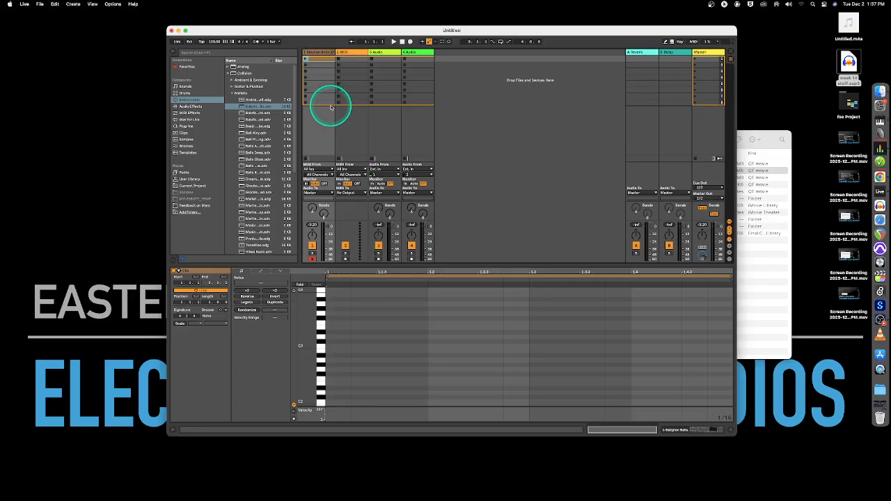
{"action": "left_click", "coordinate": [214, 41]}
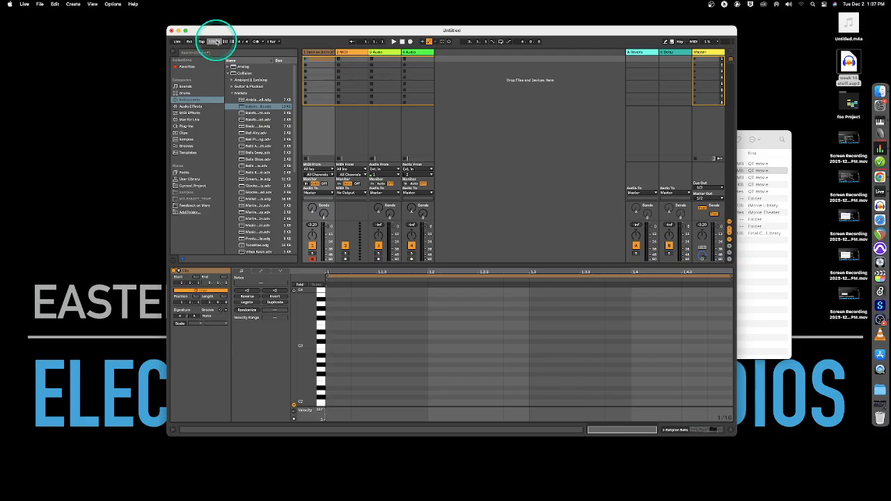
{"action": "left_click_drag", "start_coordinate": [232, 32], "coordinate": [210, 20]}
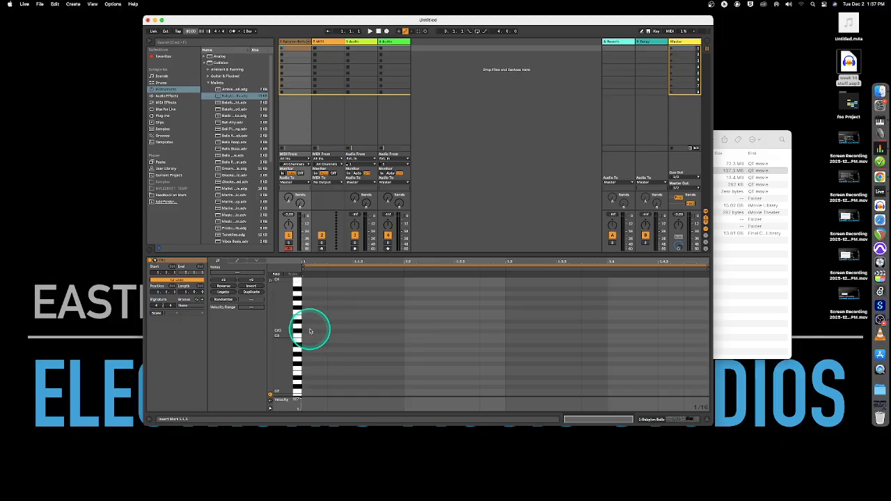
Draw one long note held across several beats and launch the mallet clip
{"action": "left_click", "coordinate": [313, 325]}
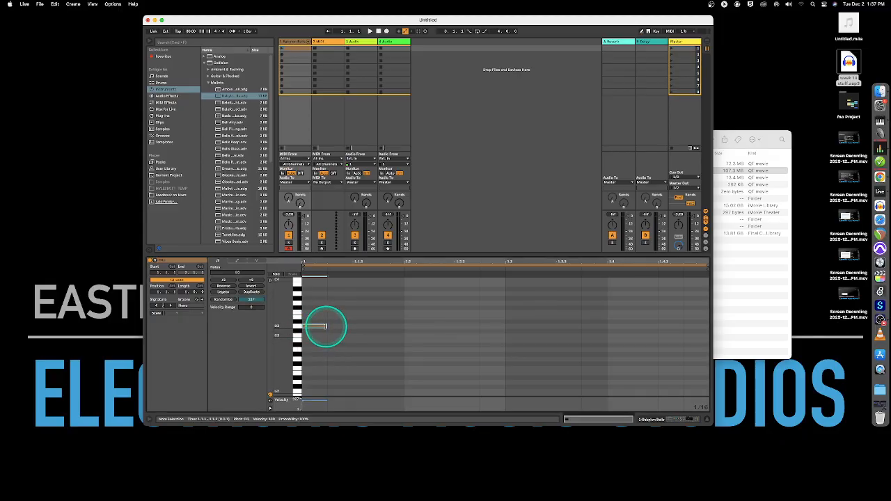
{"action": "left_click_drag", "start_coordinate": [325, 326], "coordinate": [493, 328]}
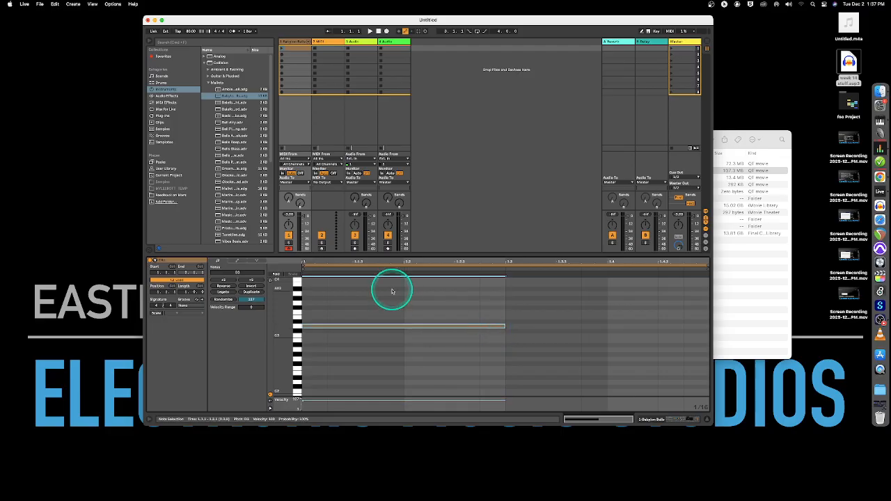
{"action": "left_click", "coordinate": [291, 49]}
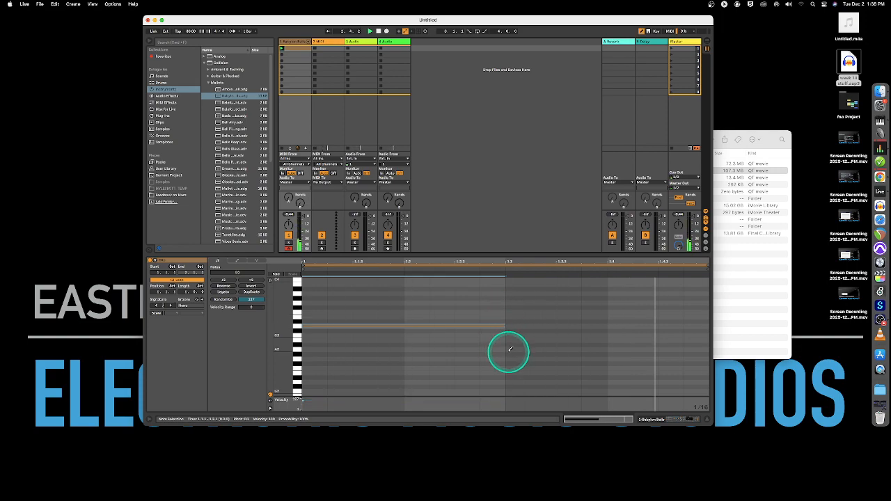
Add five short notes after the long note, alternating low and high pitches to the clip's end
{"action": "left_click_drag", "start_coordinate": [505, 351], "coordinate": [531, 352]}
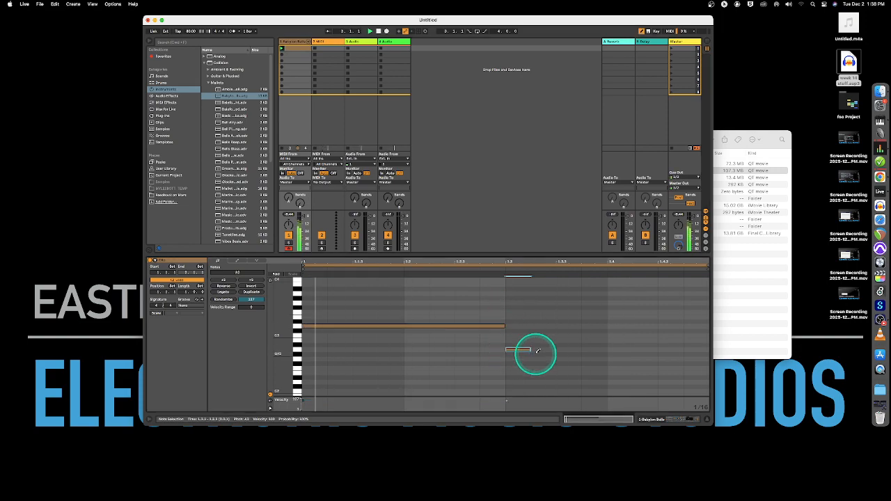
{"action": "left_click", "coordinate": [561, 311]}
{"action": "left_click", "coordinate": [593, 349]}
{"action": "left_click", "coordinate": [664, 293]}
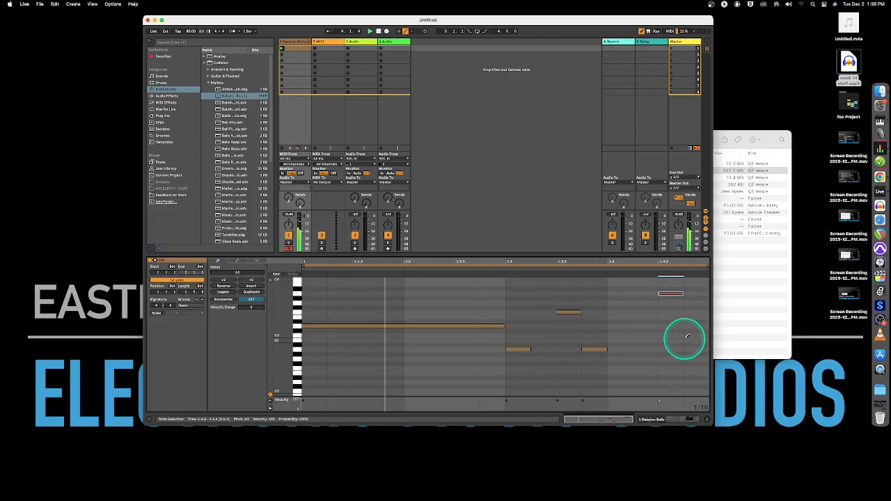
{"action": "left_click", "coordinate": [688, 340]}
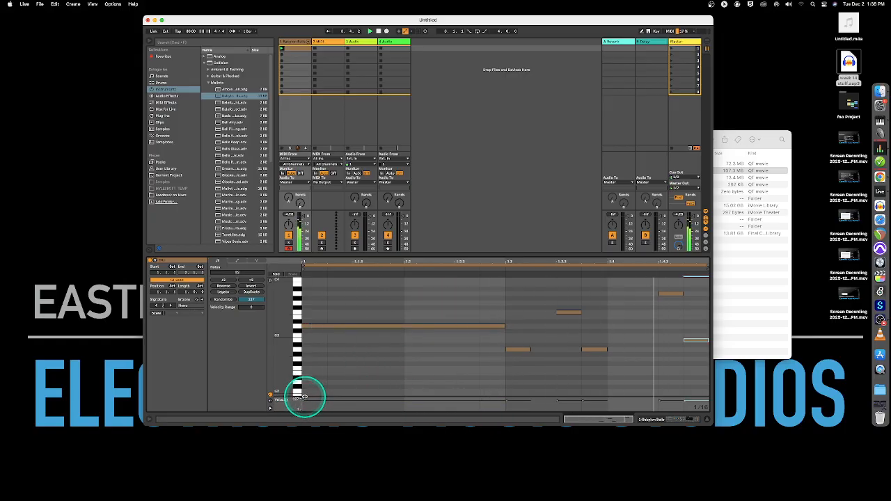
Enlarge the velocity lane, soften the short notes (54, about 22) and raise the long note to 110
{"action": "mouse_move", "coordinate": [305, 394]}
{"action": "left_mouse_down"}
{"action": "mouse_move", "coordinate": [309, 361]}
{"action": "mouse_move", "coordinate": [312, 378]}
{"action": "left_mouse_up"}
{"action": "left_click_drag", "start_coordinate": [515, 375], "coordinate": [519, 390]}
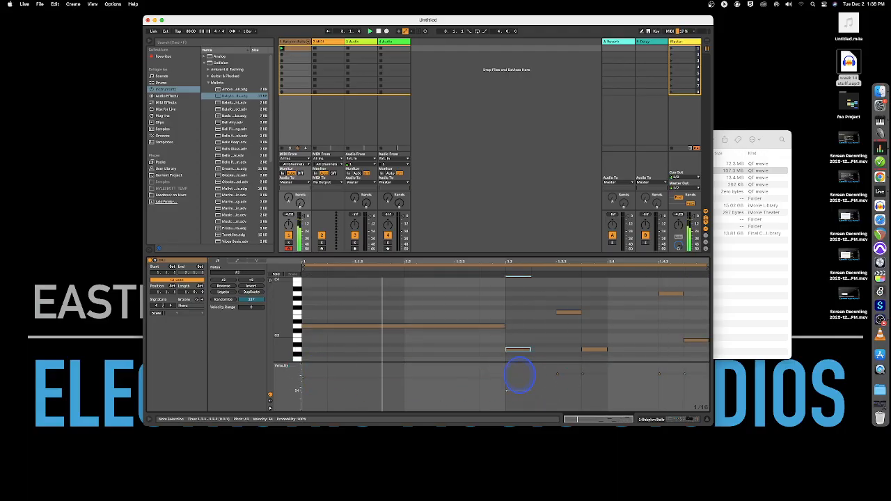
{"action": "left_click_drag", "start_coordinate": [571, 373], "coordinate": [599, 375]}
{"action": "mouse_move", "coordinate": [665, 374]}
{"action": "left_mouse_down"}
{"action": "mouse_move", "coordinate": [696, 372]}
{"action": "mouse_move", "coordinate": [693, 402]}
{"action": "left_mouse_up"}
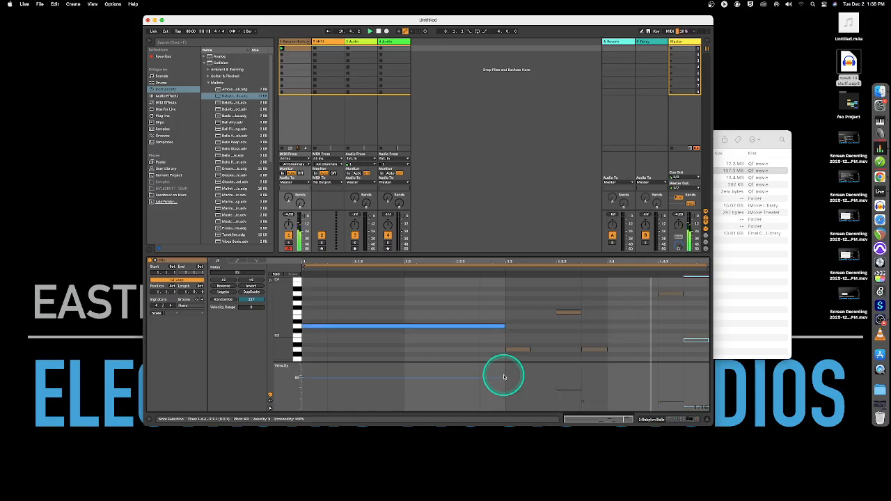
{"action": "left_click_drag", "start_coordinate": [504, 377], "coordinate": [318, 364]}
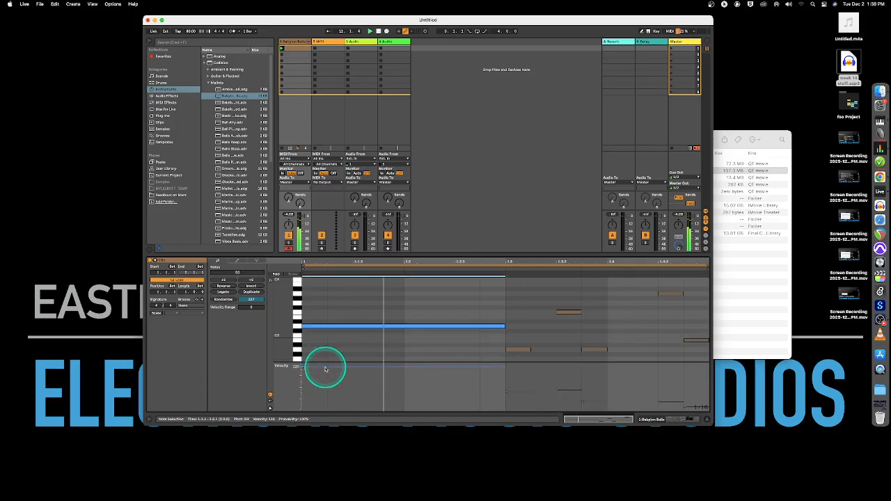
{"action": "left_click", "coordinate": [564, 388]}
Select each note in turn to review its adjusted velocity
{"action": "left_click", "coordinate": [667, 402]}
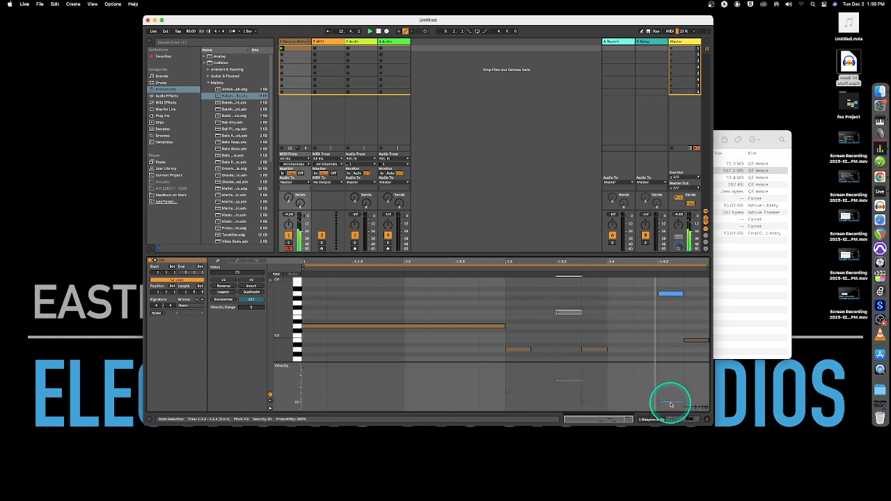
{"action": "left_click", "coordinate": [333, 330]}
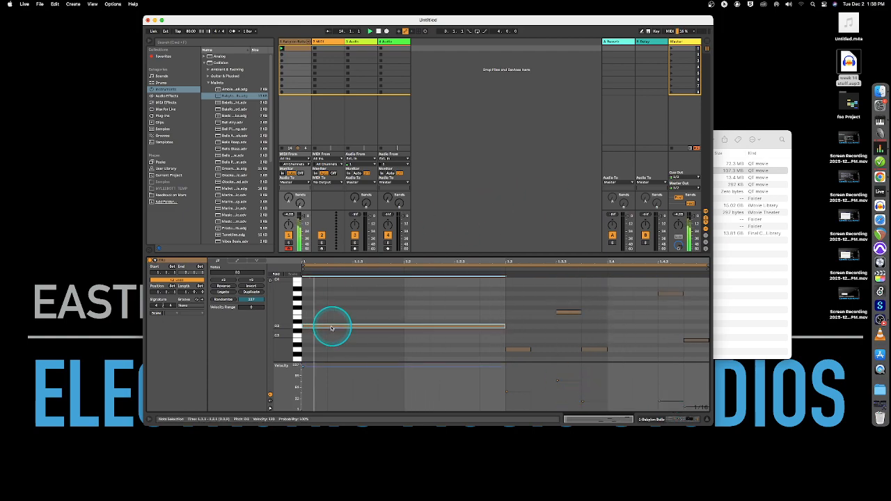
{"action": "left_click", "coordinate": [517, 351]}
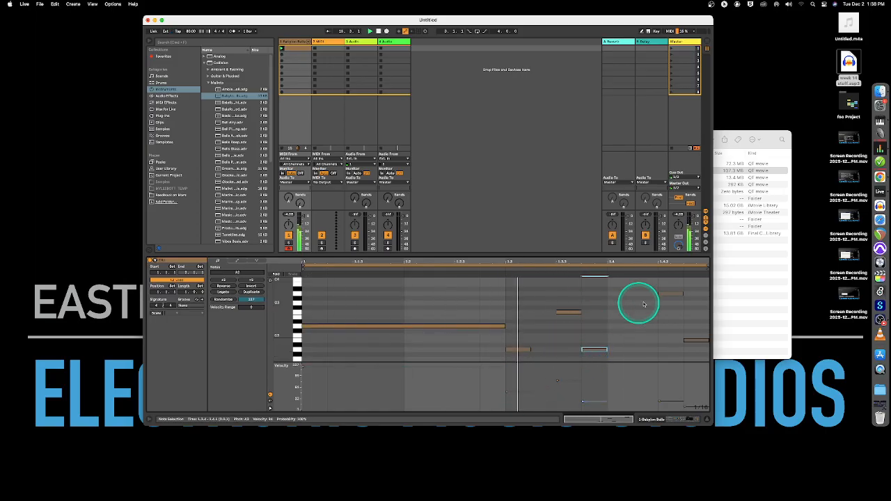
{"action": "left_click", "coordinate": [671, 295]}
{"action": "left_click", "coordinate": [689, 340]}
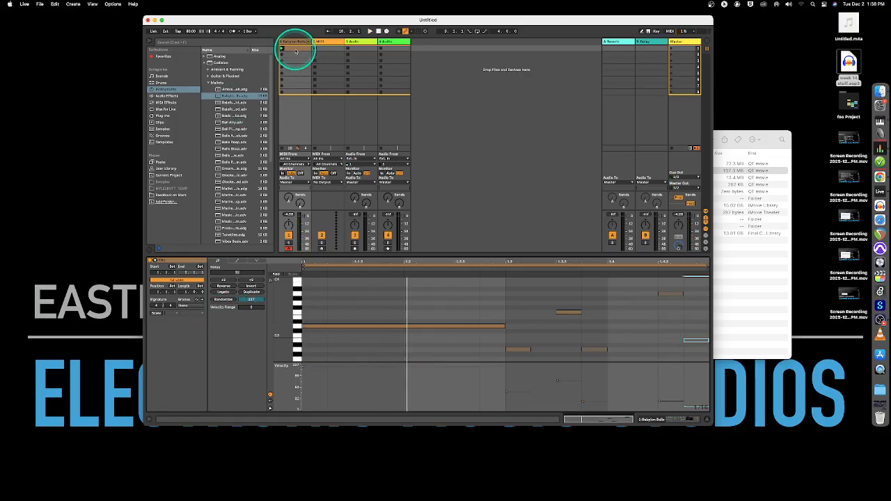
In Arrangement View, select a short range at the start of track 1 and open its context menu
{"action": "key", "text": "Tab"}
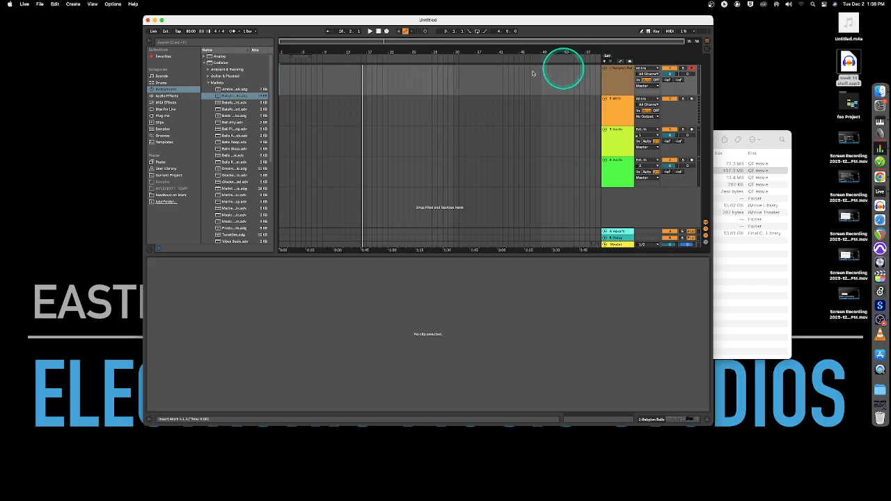
{"action": "left_click", "coordinate": [282, 77]}
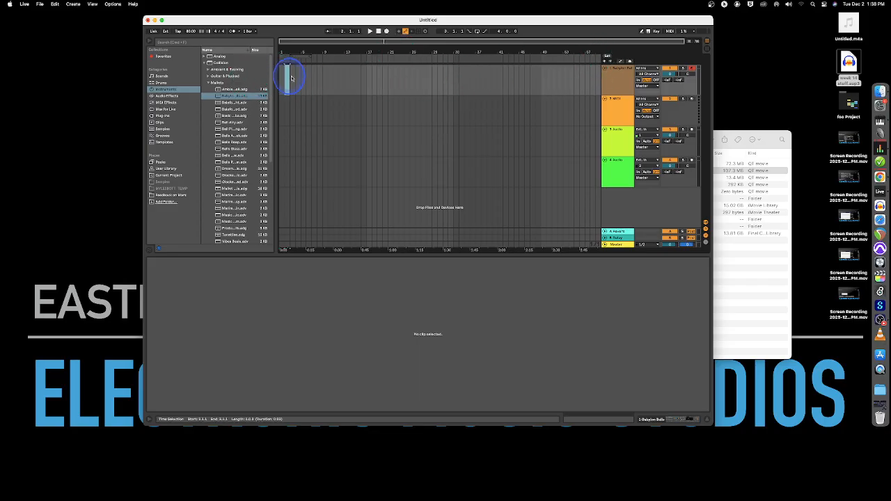
{"action": "left_click_drag", "start_coordinate": [282, 78], "coordinate": [301, 79]}
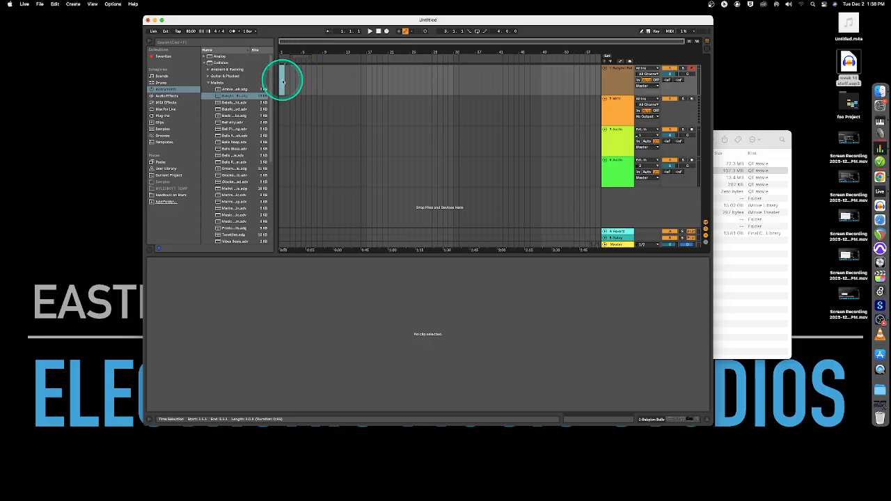
{"action": "right_click", "coordinate": [283, 81]}
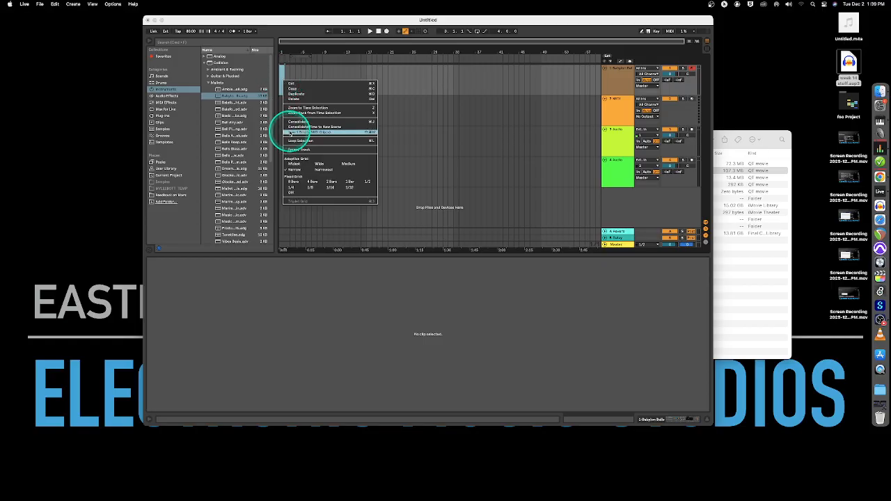
Insert a MIDI clip in the marked range and draw an eight-note mallet melody
{"action": "left_click", "coordinate": [291, 131]}
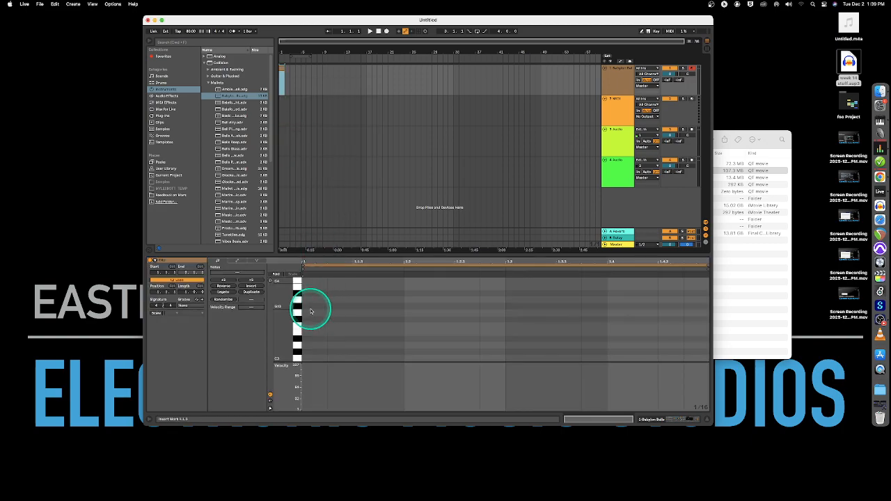
{"action": "left_click", "coordinate": [313, 307]}
{"action": "left_click", "coordinate": [387, 299]}
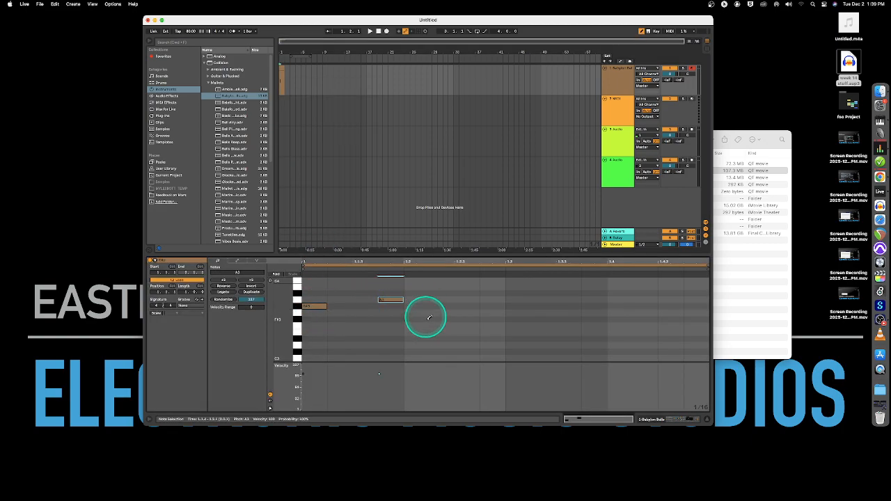
{"action": "left_click", "coordinate": [417, 318]}
{"action": "left_click", "coordinate": [467, 325]}
{"action": "left_click", "coordinate": [519, 299]}
{"action": "left_click", "coordinate": [595, 319]}
{"action": "left_click", "coordinate": [644, 338]}
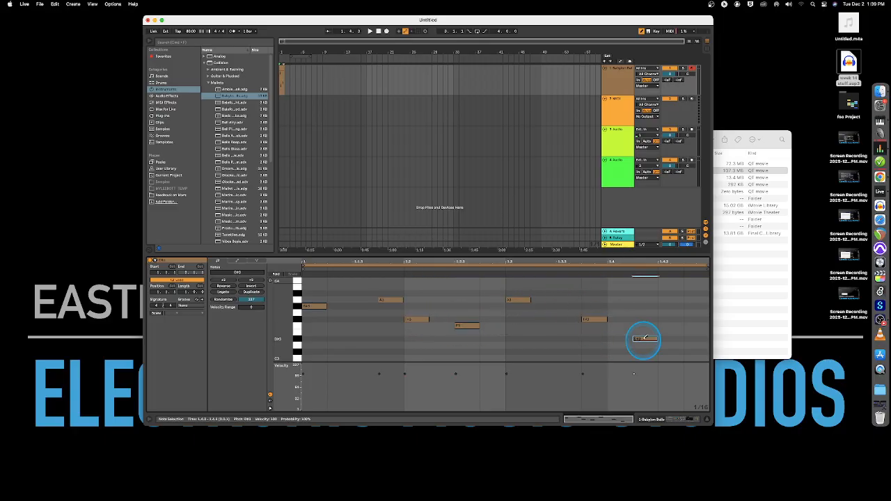
{"action": "left_click", "coordinate": [676, 299]}
Play the clip and lower the melody's note velocities, bringing five later notes to about 32
{"action": "left_click", "coordinate": [282, 69]}
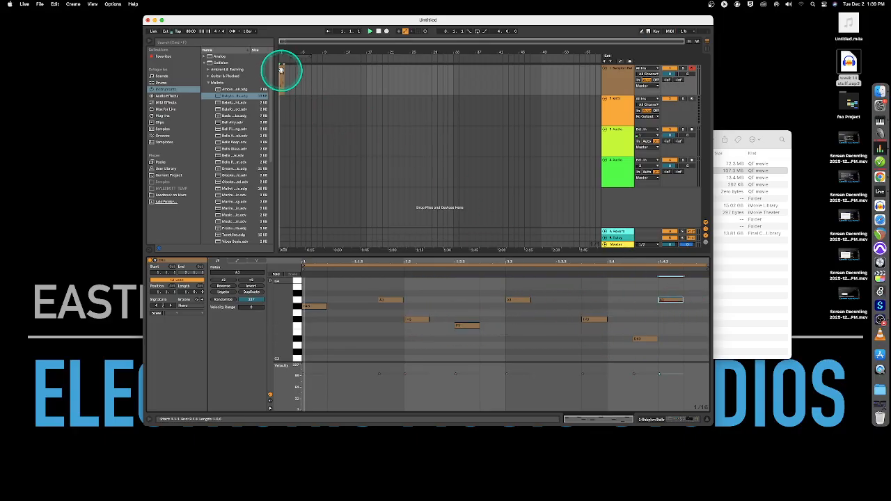
{"action": "key", "text": "space"}
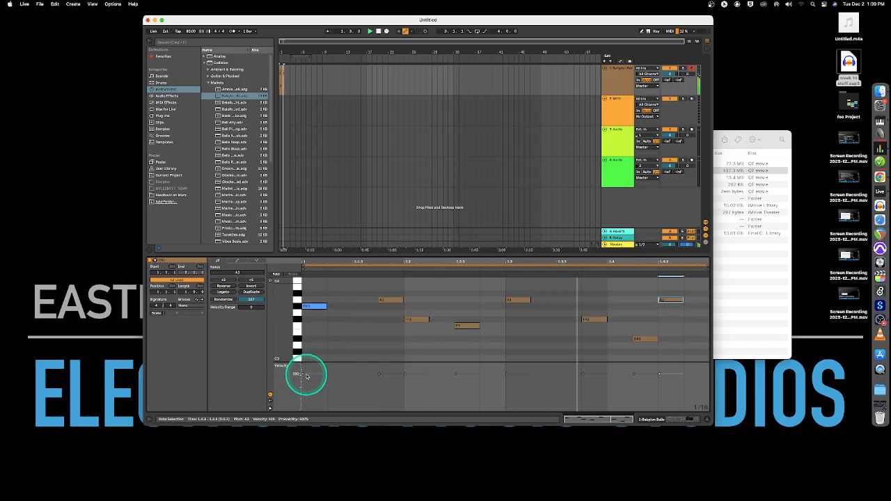
{"action": "mouse_move", "coordinate": [303, 373]}
{"action": "left_mouse_down"}
{"action": "mouse_move", "coordinate": [313, 373]}
{"action": "mouse_move", "coordinate": [312, 388]}
{"action": "left_mouse_up"}
{"action": "mouse_move", "coordinate": [391, 374]}
{"action": "left_mouse_down"}
{"action": "mouse_move", "coordinate": [393, 397]}
{"action": "mouse_move", "coordinate": [420, 404]}
{"action": "left_mouse_up"}
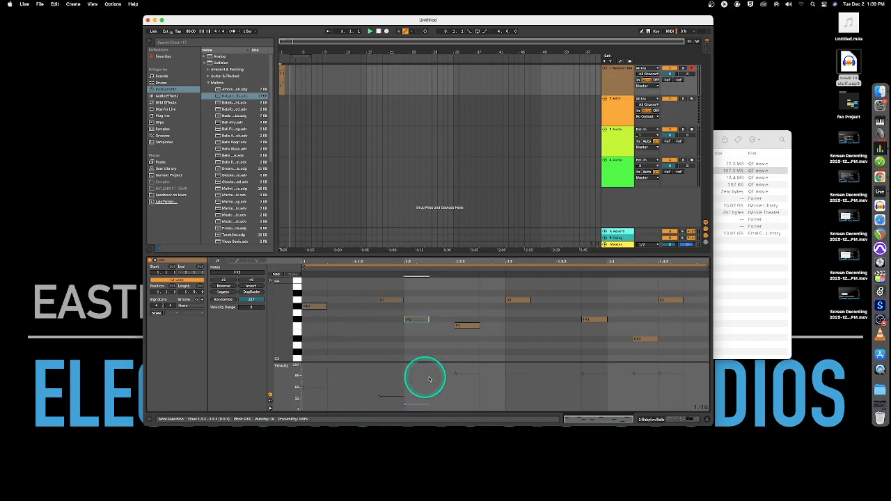
{"action": "left_click_drag", "start_coordinate": [444, 367], "coordinate": [672, 400]}
{"action": "left_click", "coordinate": [349, 99]}
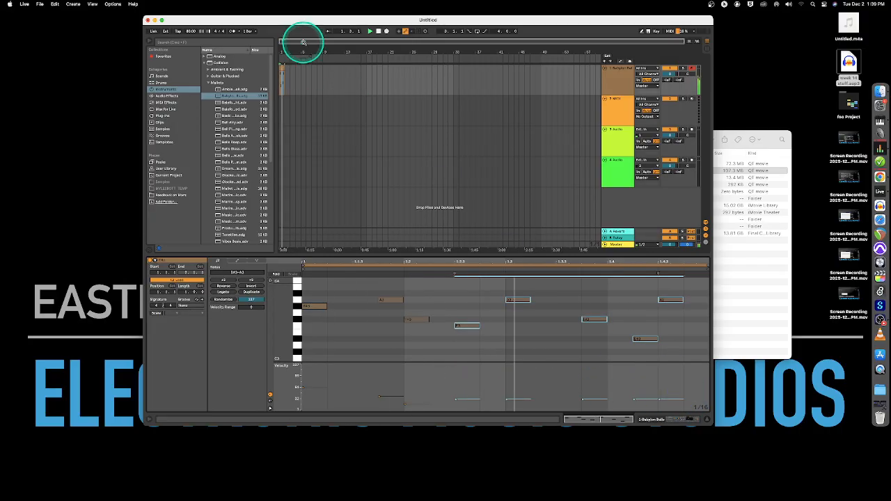
{"action": "left_click", "coordinate": [378, 30]}
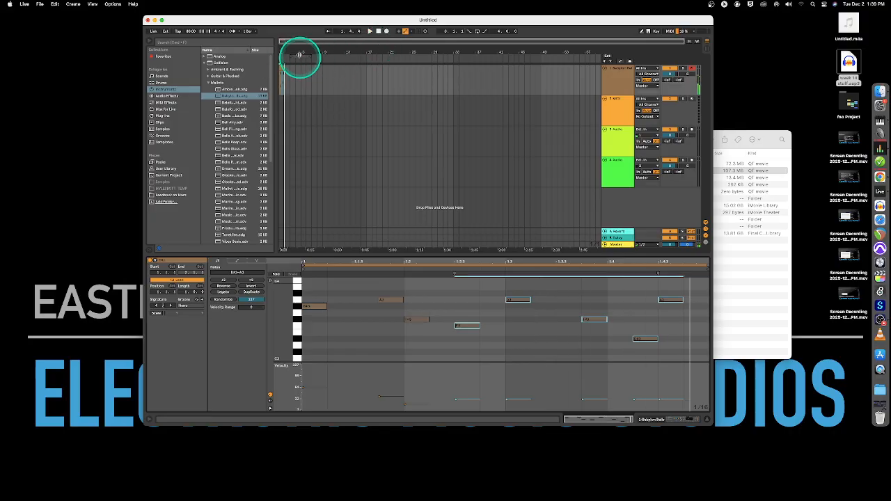
Drag the clip's right edge so the melody loops over more bars, and play it back
{"action": "left_click_drag", "start_coordinate": [298, 49], "coordinate": [304, 50]}
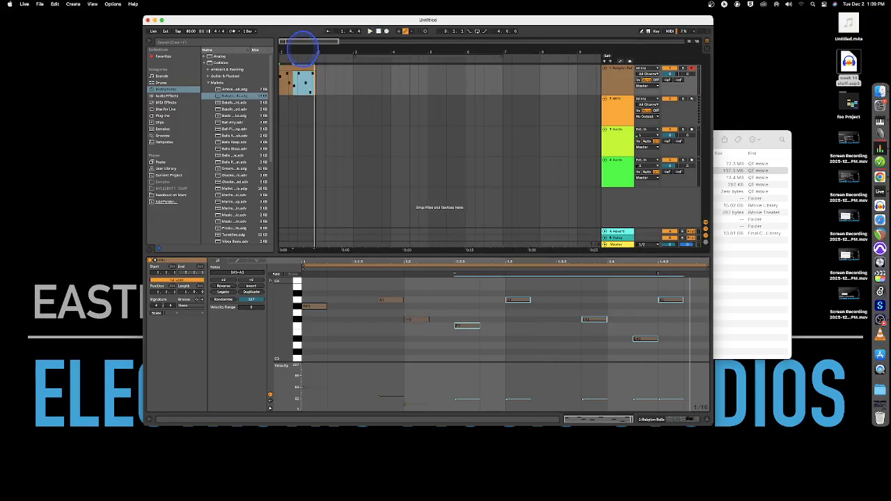
{"action": "left_click", "coordinate": [347, 82]}
{"action": "left_click", "coordinate": [321, 75]}
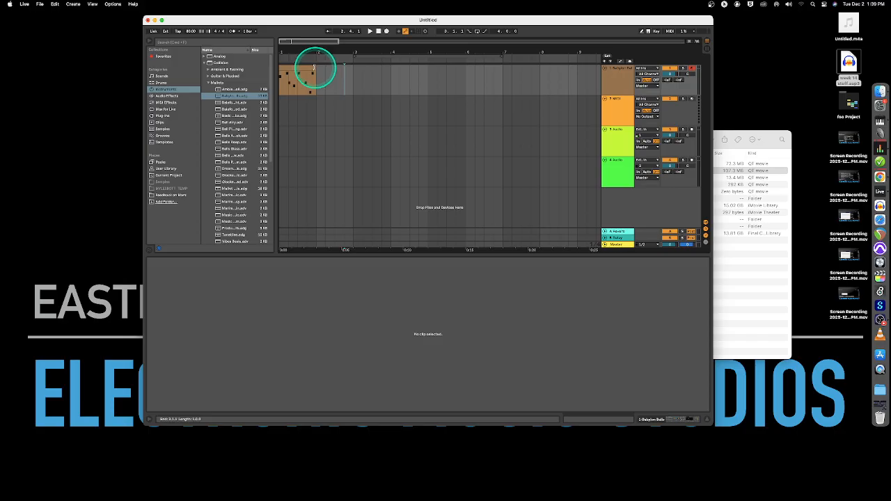
{"action": "left_click", "coordinate": [313, 70]}
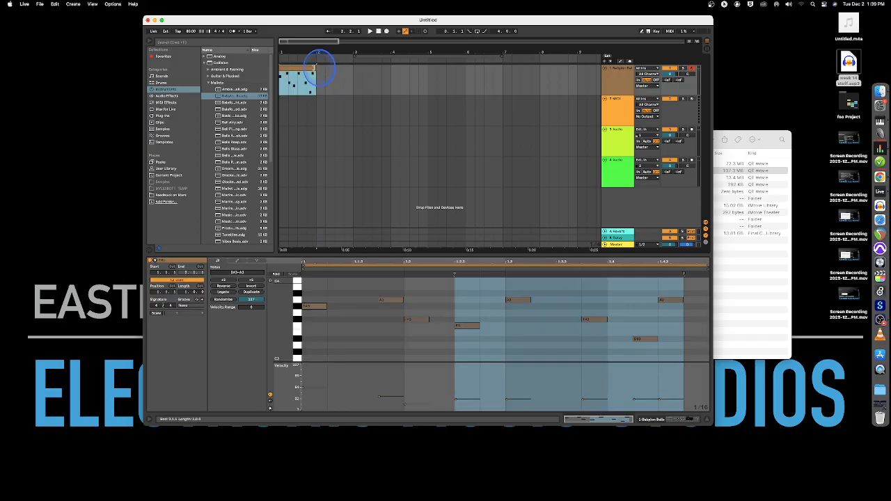
{"action": "left_click_drag", "start_coordinate": [317, 68], "coordinate": [577, 75]}
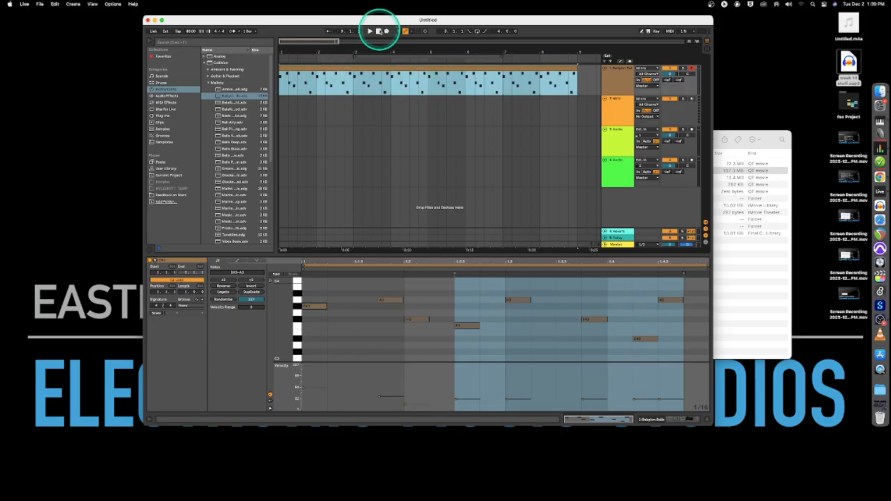
{"action": "left_click", "coordinate": [369, 30]}
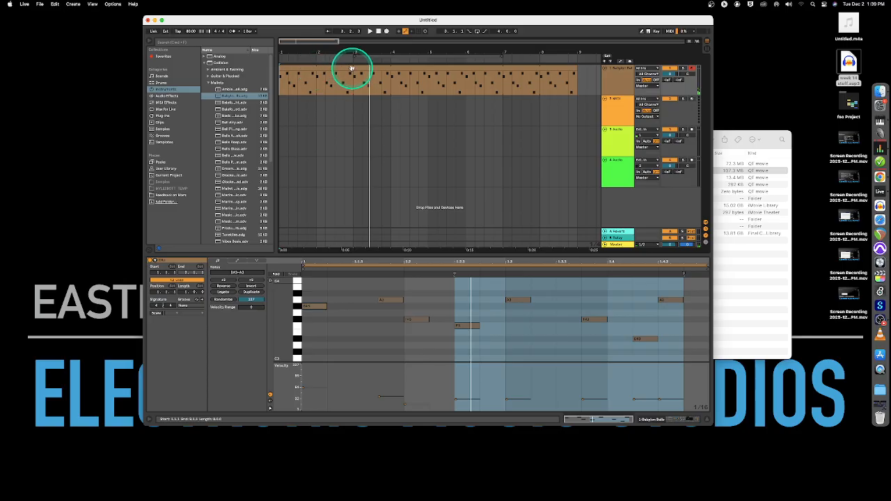
{"action": "left_click", "coordinate": [291, 67]}
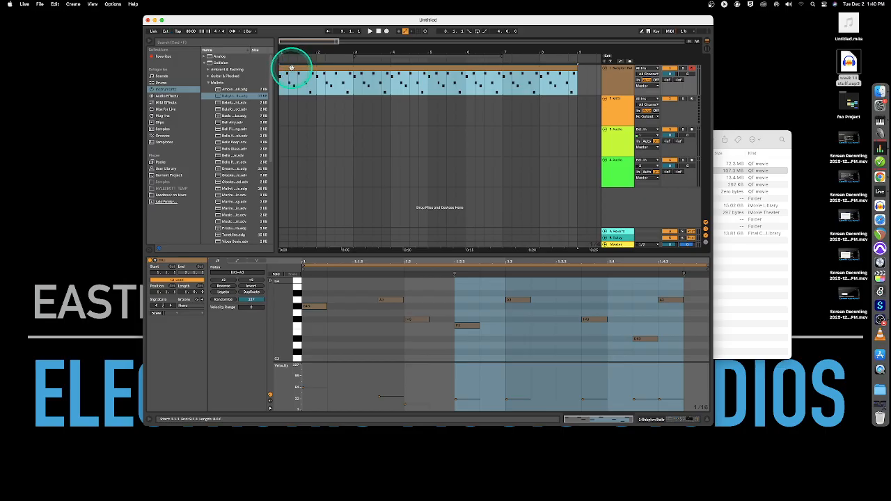
{"action": "key", "text": "Tab"}
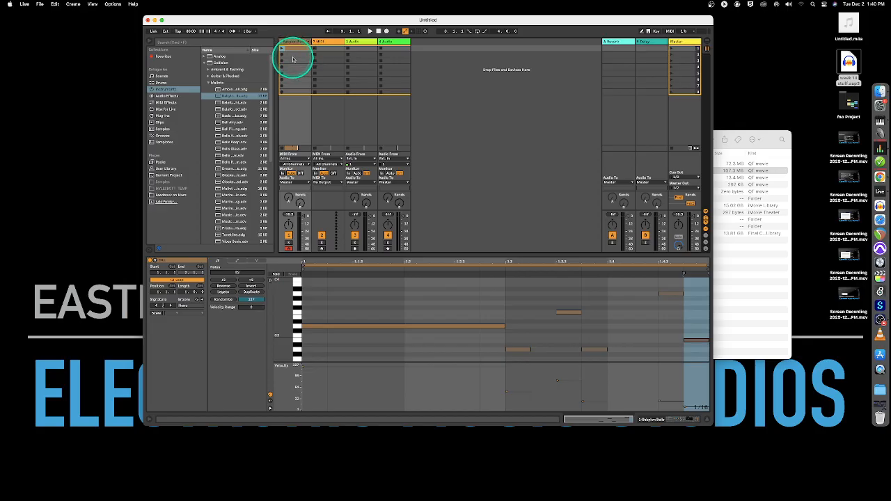
Select the first track's top clip, show its notes and start renaming it from its context menu
{"action": "left_click", "coordinate": [292, 59]}
{"action": "left_click", "coordinate": [292, 57]}
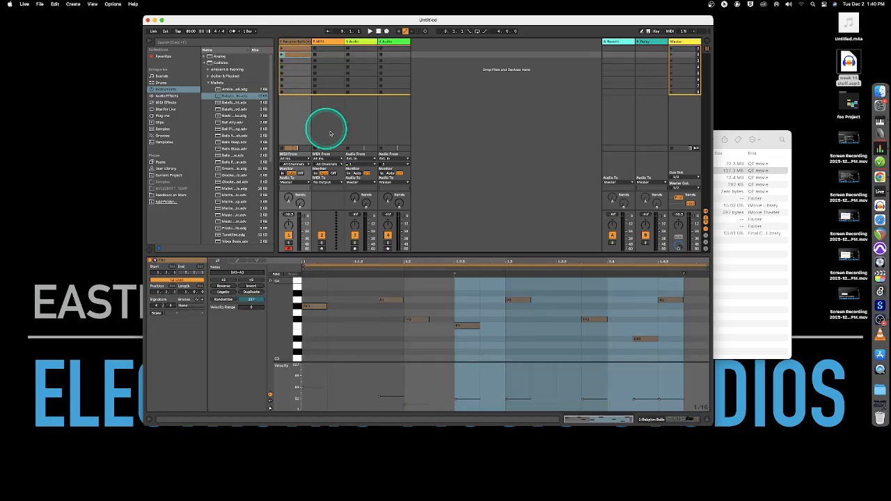
{"action": "key", "text": "Tab"}
{"action": "key", "text": "Tab"}
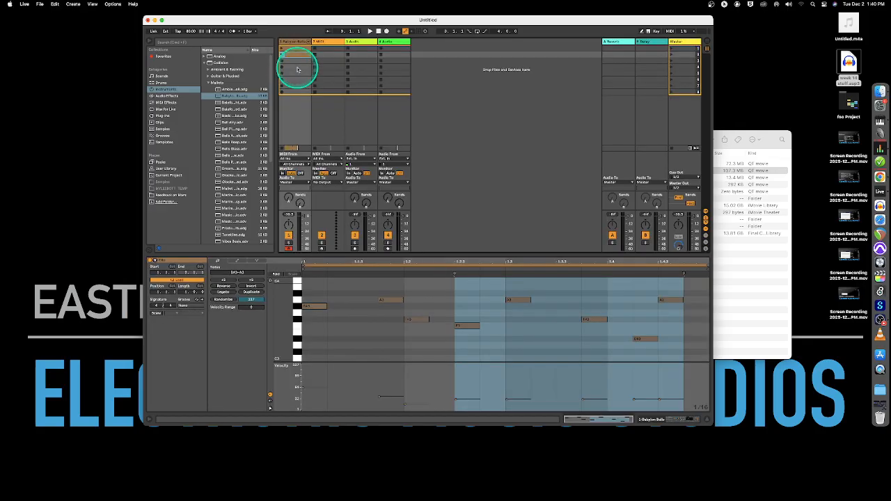
{"action": "left_click", "coordinate": [296, 67]}
{"action": "left_click", "coordinate": [295, 57]}
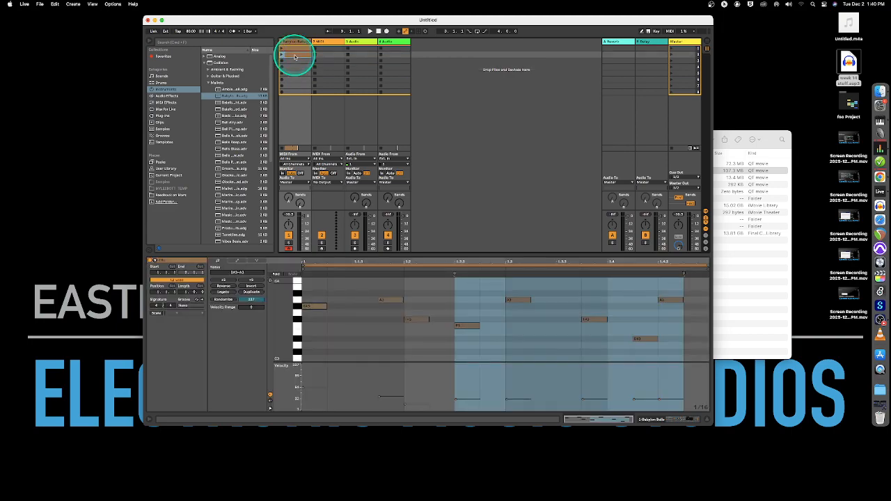
{"action": "double_click", "coordinate": [295, 57]}
{"action": "right_click", "coordinate": [294, 57]}
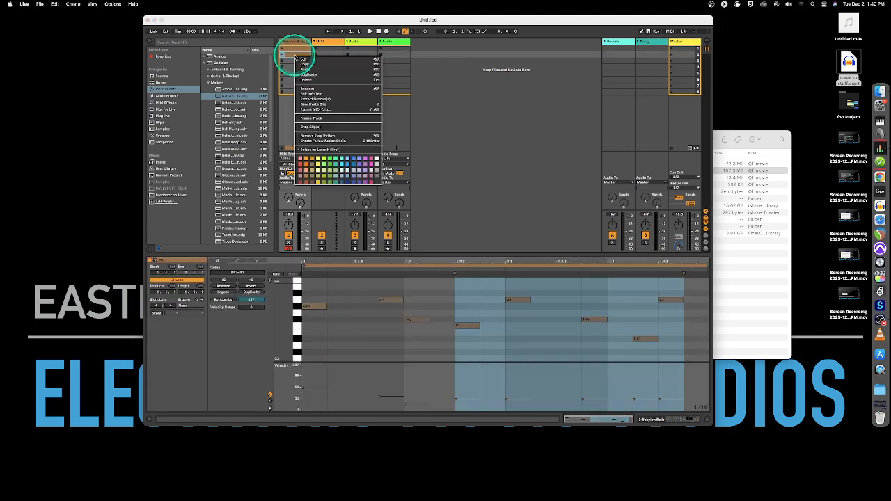
{"action": "left_click", "coordinate": [320, 89]}
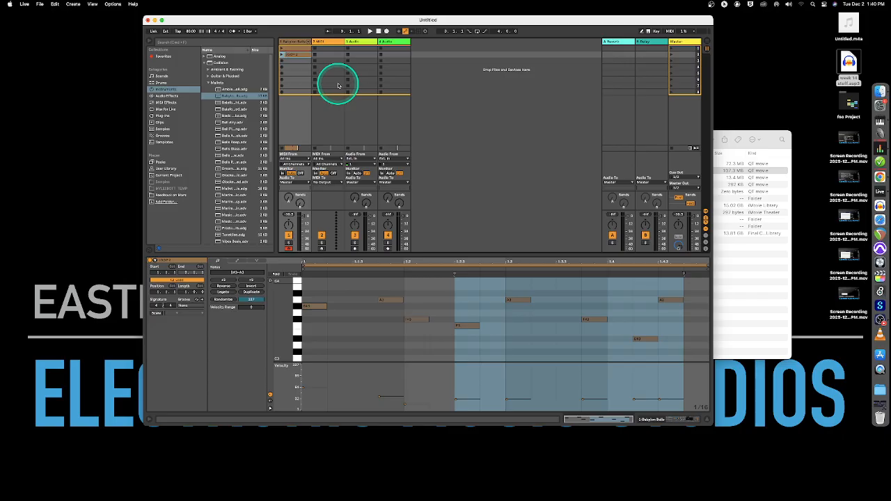
{"action": "left_click", "coordinate": [290, 74]}
{"action": "left_click", "coordinate": [290, 54]}
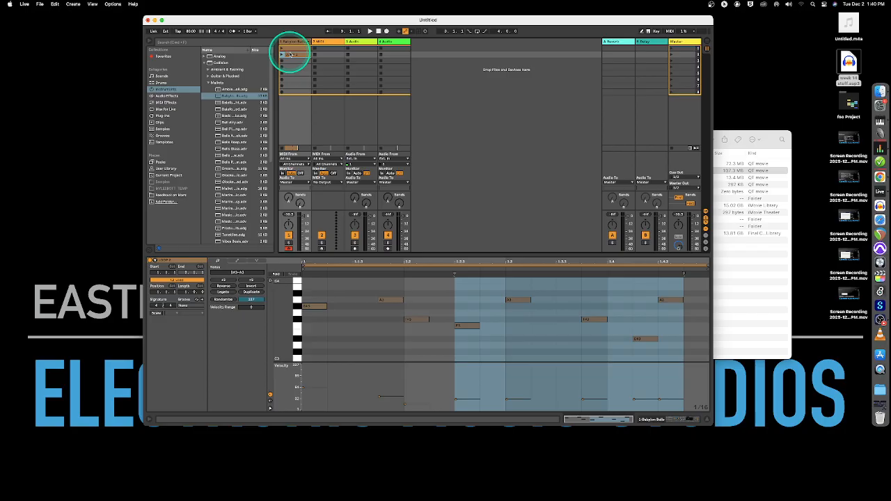
In Arrangement View, mark a one-bar range after the long mallet clip, checking the session clip between
{"action": "key", "text": "Tab"}
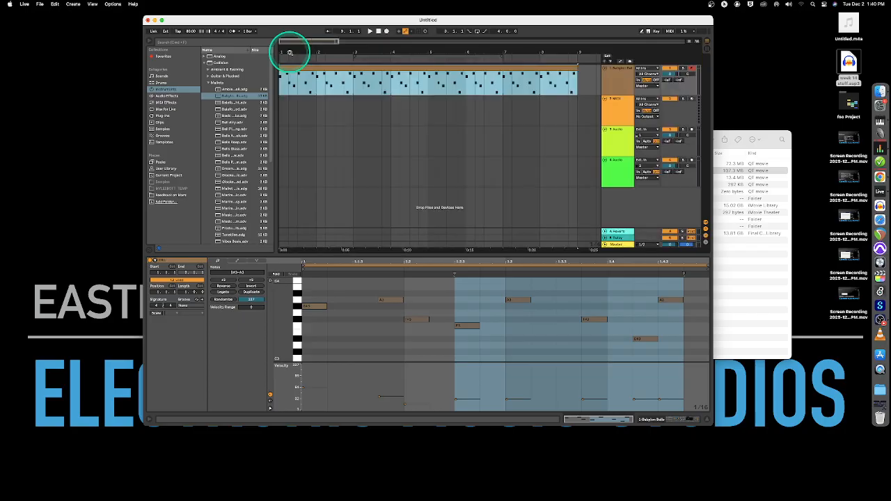
{"action": "left_click", "coordinate": [589, 76]}
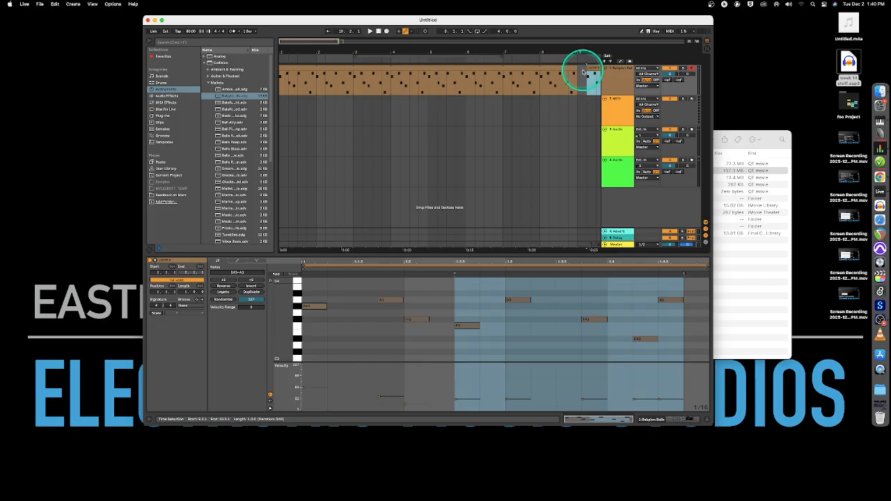
{"action": "key", "text": "Tab"}
{"action": "left_click", "coordinate": [297, 53]}
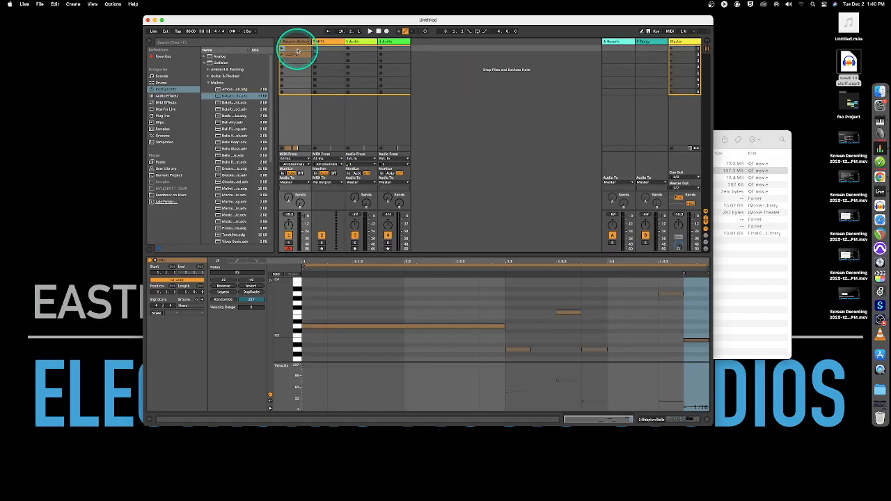
{"action": "key", "text": "Tab"}
{"action": "left_click", "coordinate": [333, 78]}
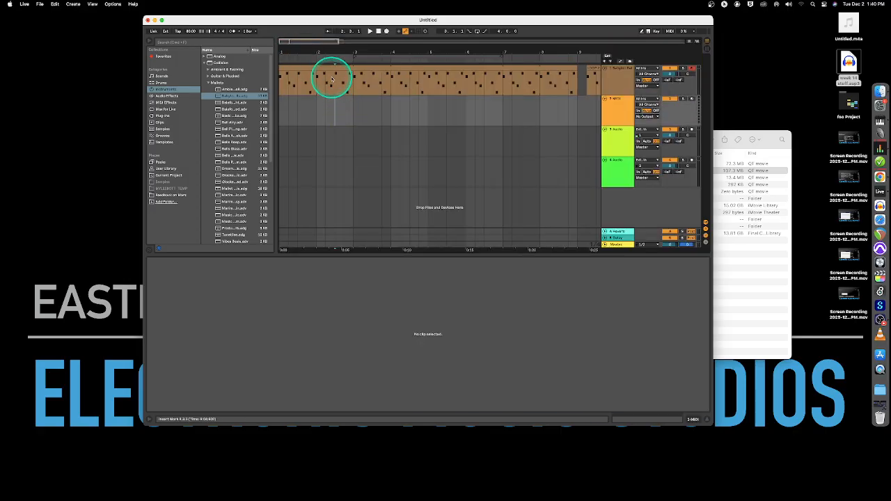
Fold the Master track to a single row, then go to Session View and select A Reverb
{"action": "left_click", "coordinate": [332, 68]}
{"action": "left_click_drag", "start_coordinate": [611, 241], "coordinate": [618, 217]}
{"action": "left_click", "coordinate": [605, 215]}
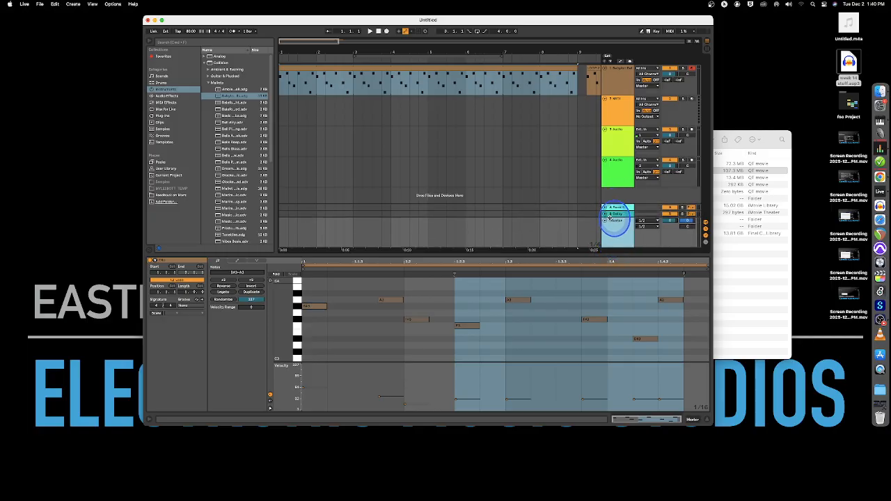
{"action": "left_click", "coordinate": [406, 67]}
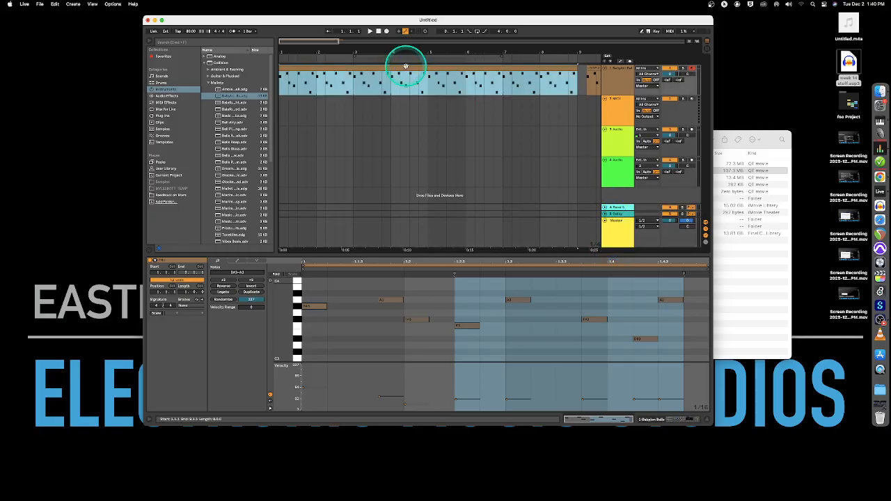
{"action": "key", "text": "Tab"}
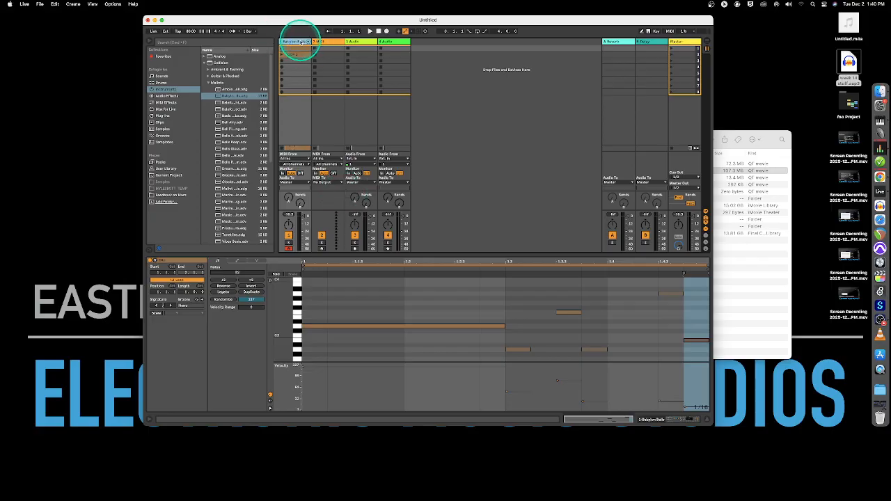
{"action": "left_click", "coordinate": [616, 43]}
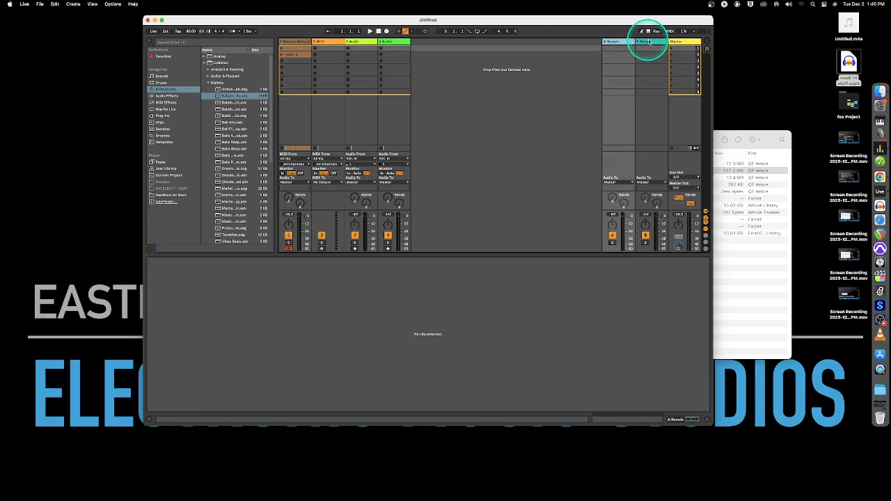
Toggle between the A Reverb and B Delay returns, ending on A Reverb's Reverb device
{"action": "left_click", "coordinate": [649, 42]}
{"action": "left_click", "coordinate": [621, 44]}
{"action": "left_click", "coordinate": [652, 43]}
{"action": "left_click", "coordinate": [629, 43]}
{"action": "left_click", "coordinate": [654, 46]}
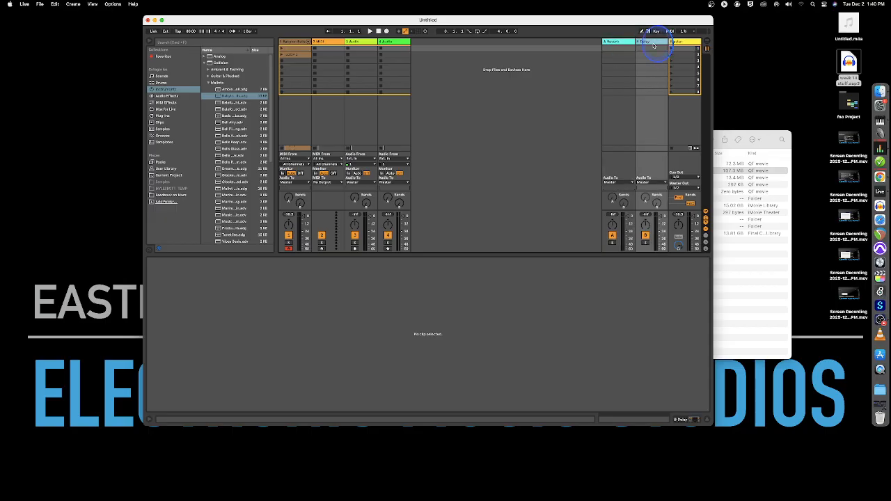
{"action": "left_click", "coordinate": [614, 43]}
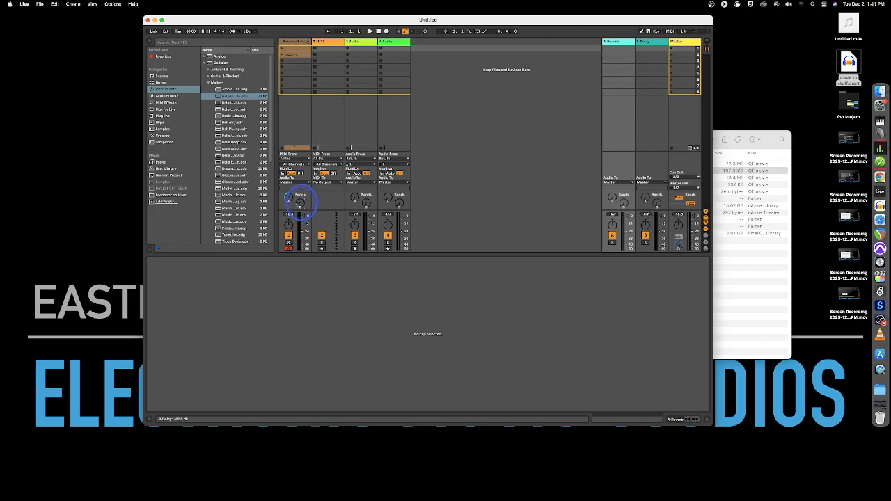
{"action": "left_click", "coordinate": [622, 44]}
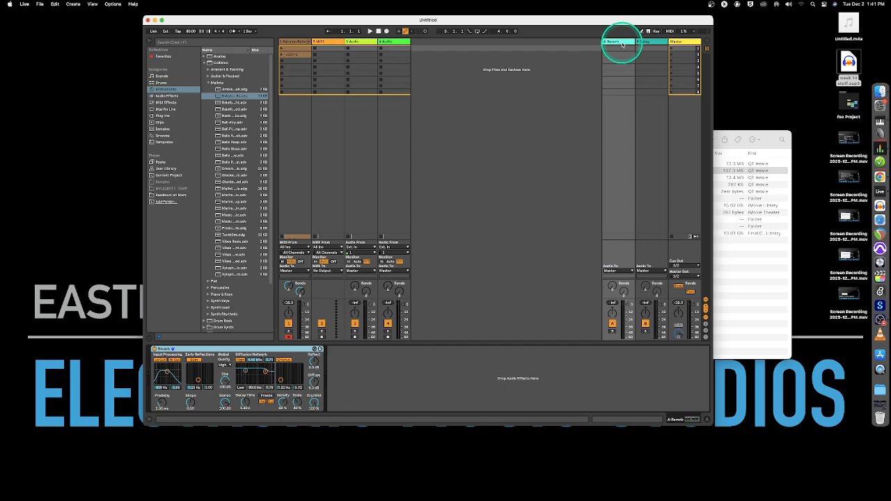
{"action": "left_click", "coordinate": [645, 44]}
{"action": "left_click", "coordinate": [617, 44]}
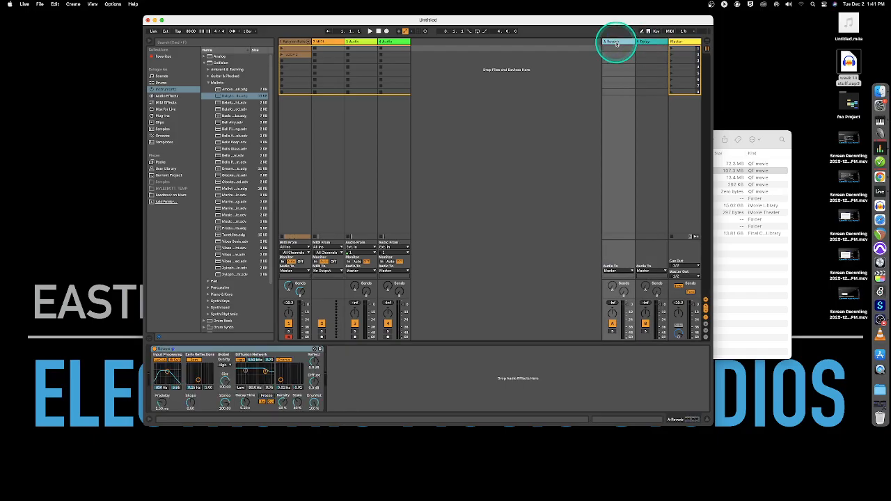
Add the Complex Filter Delay preset after Reverb on A Reverb and launch track 1's mallet clip
{"action": "left_click", "coordinate": [167, 96]}
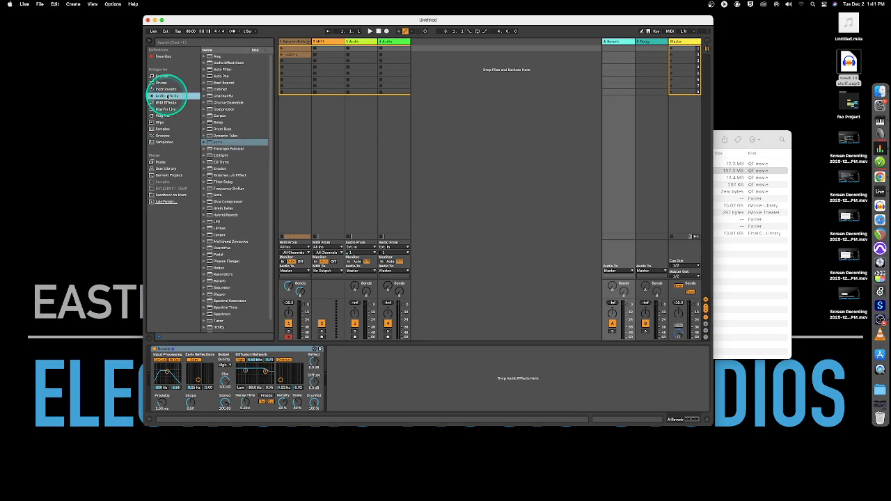
{"action": "left_click", "coordinate": [204, 182]}
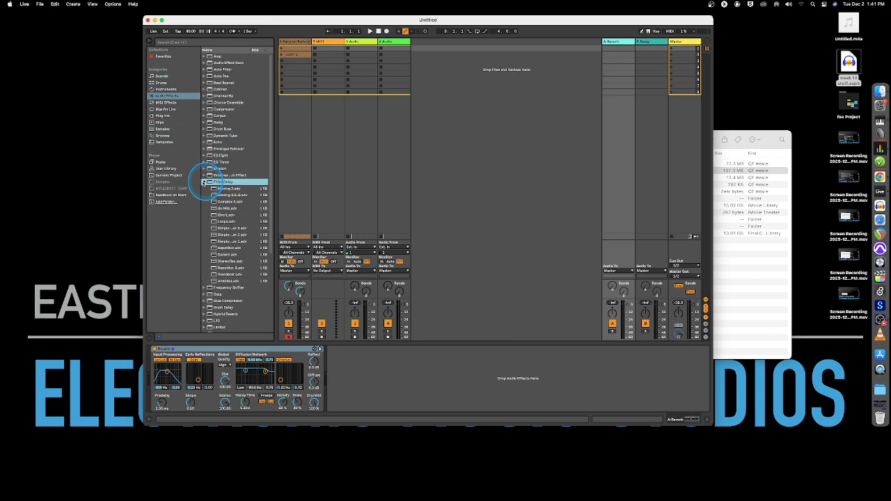
{"action": "left_click_drag", "start_coordinate": [212, 202], "coordinate": [342, 373]}
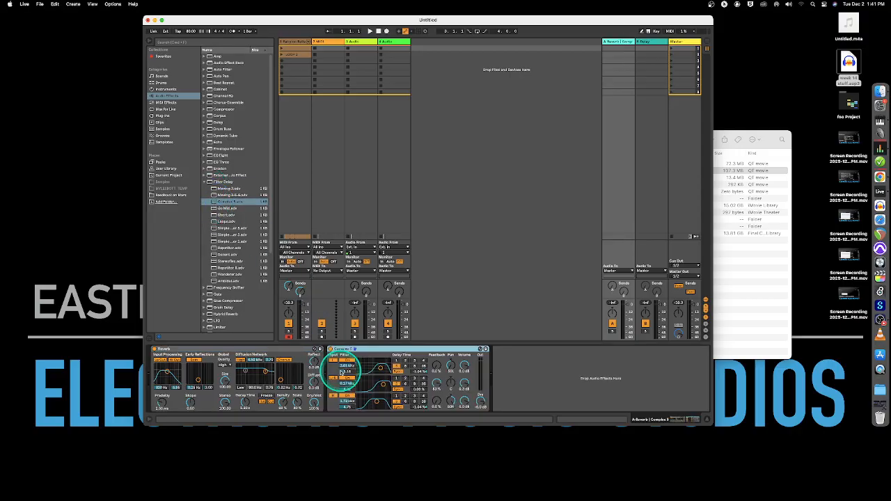
{"action": "left_click", "coordinate": [623, 41]}
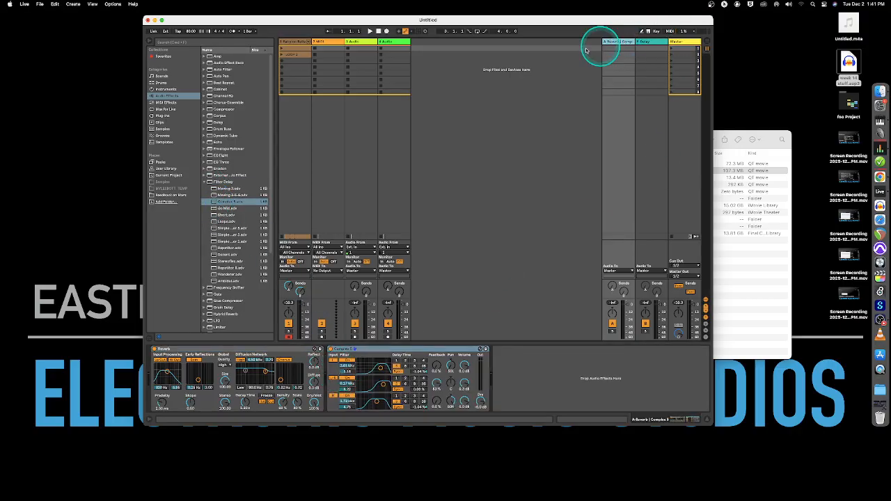
{"action": "left_click", "coordinate": [282, 55]}
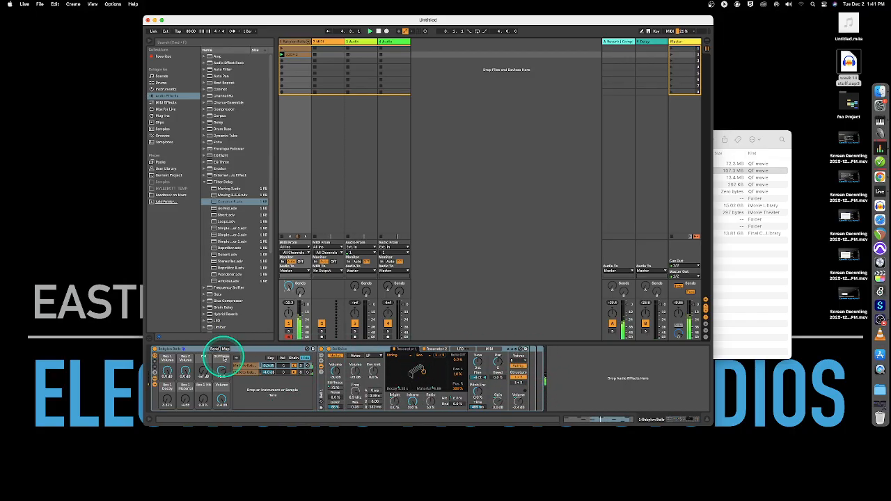
On the A Reverb return, set the Reverb input filter to 226 Hz and the Filter Delay filter to 254 Hz, then show B Delay's Delay device
{"action": "left_click", "coordinate": [617, 42]}
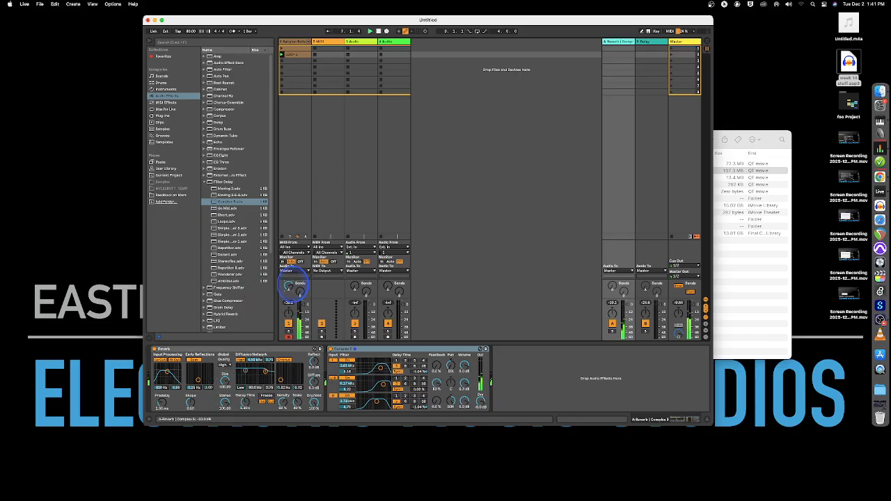
{"action": "left_click_drag", "start_coordinate": [166, 372], "coordinate": [162, 370]}
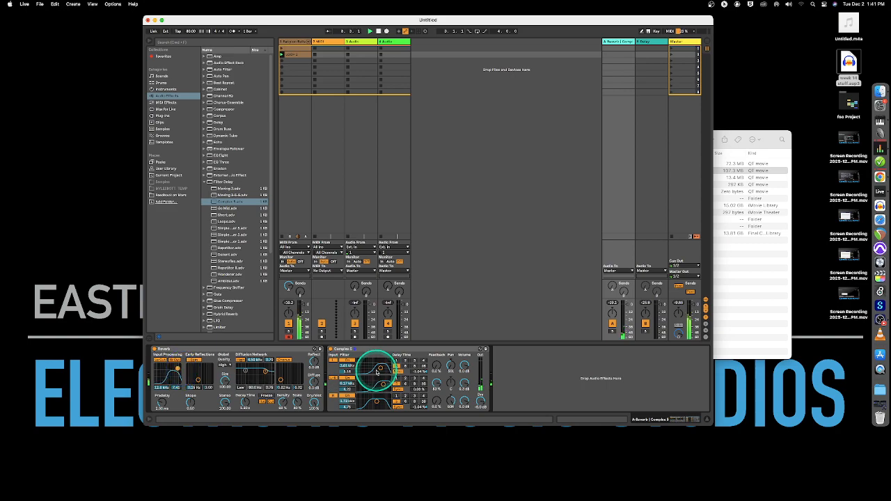
{"action": "left_click_drag", "start_coordinate": [380, 368], "coordinate": [368, 359]}
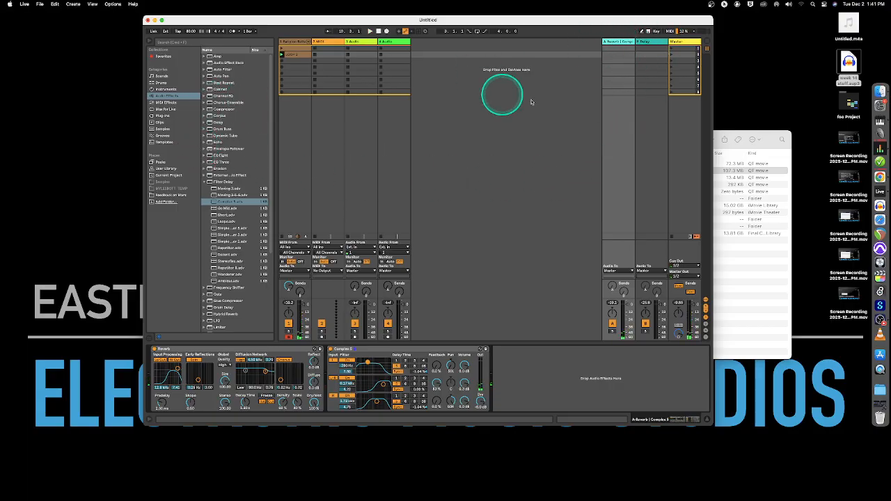
{"action": "left_click", "coordinate": [641, 44]}
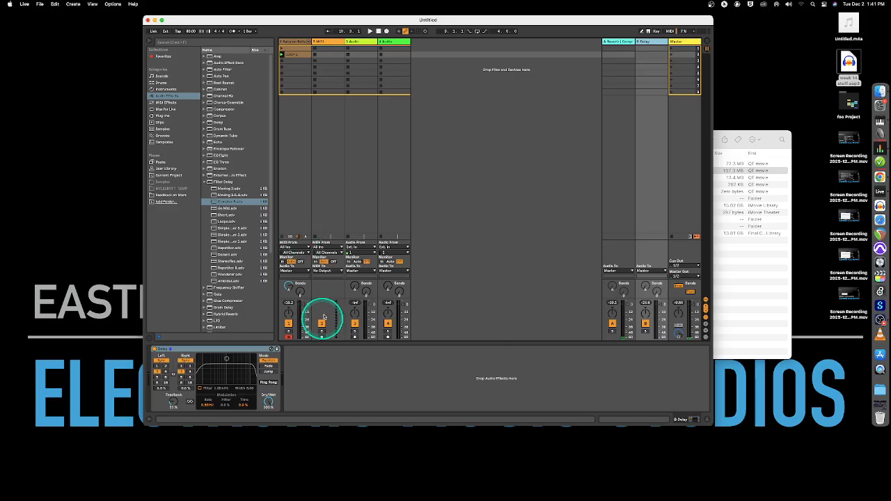